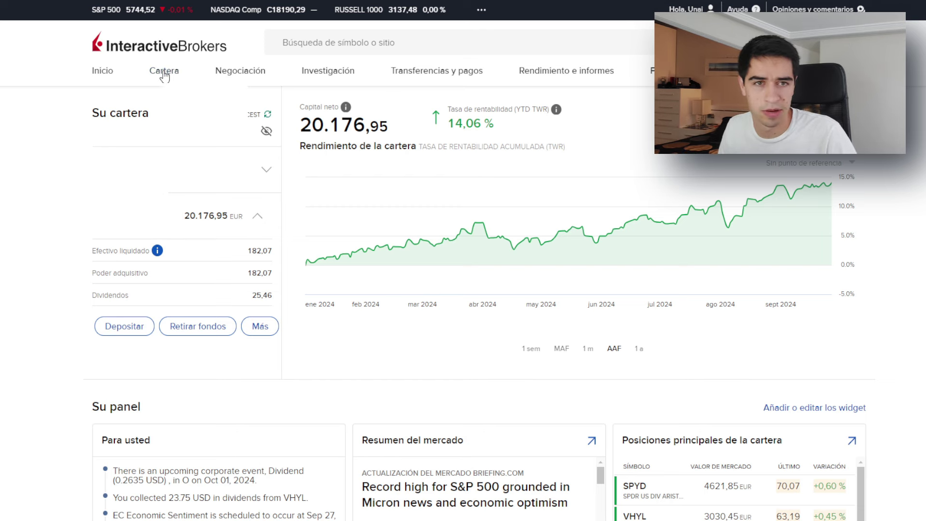
Open the Interactive Brokers portfolio and review the held positions from AAPL to VZ with their unrealized gains and dividends
click(164, 72)
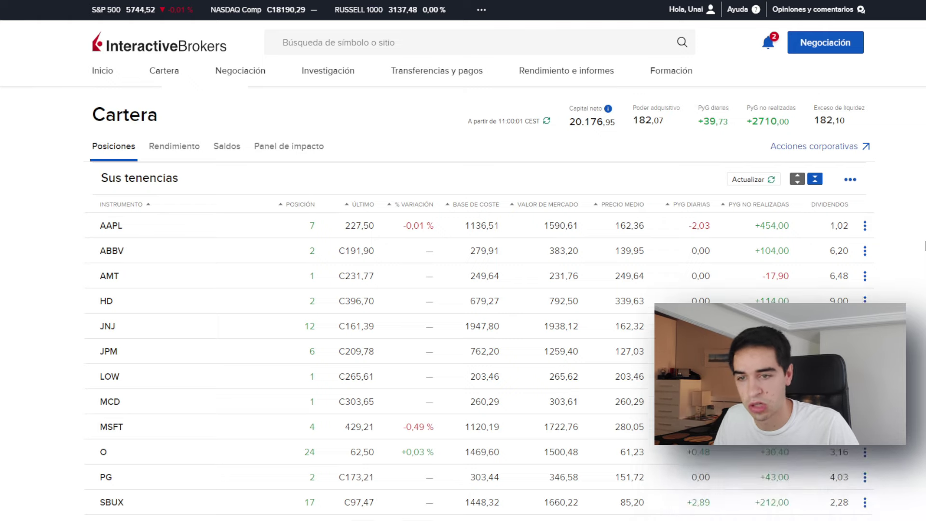
scroll(925, 246, down, 1)
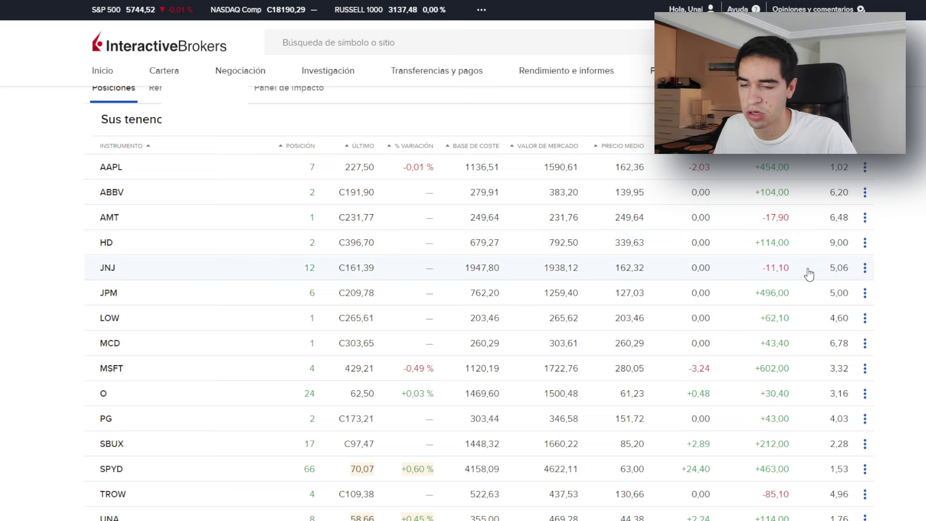
scroll(776, 265, down, 1)
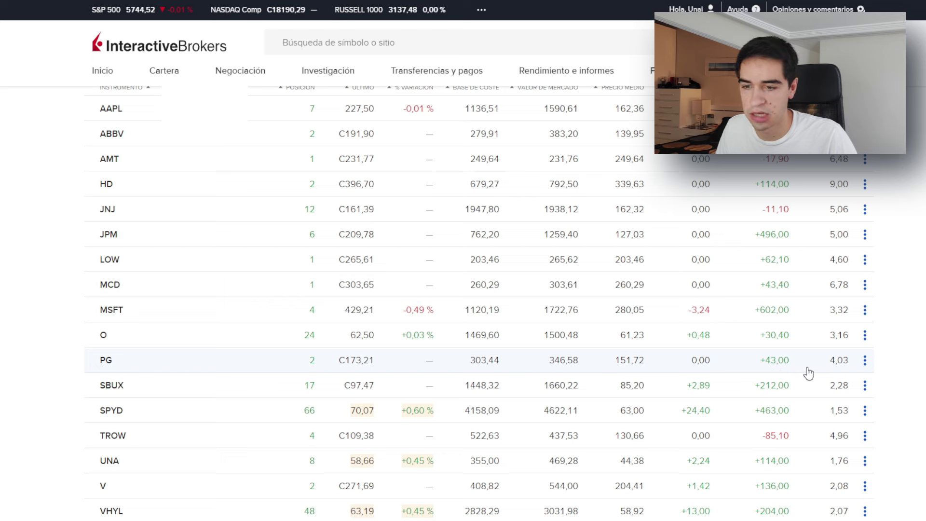
scroll(779, 357, down, 1)
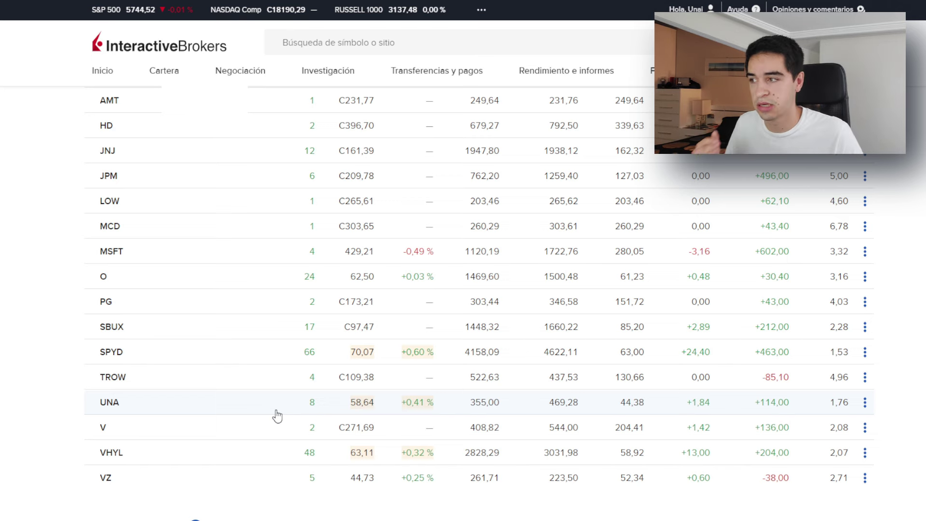
scroll(270, 415, up, 3)
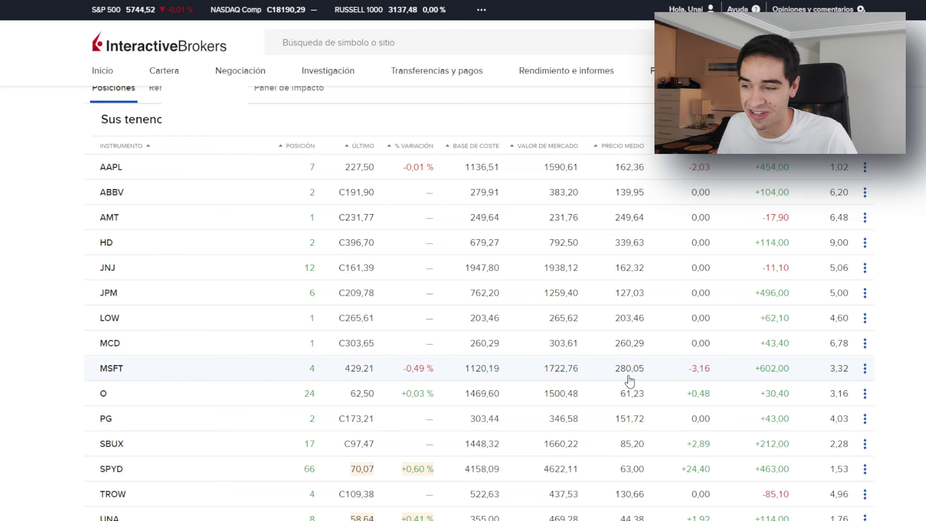
Switch to the investment spreadsheet's dashboard and examine the total value, average monthly dividend and estimated annual dividend
right_click(351, 380)
click(23, 348)
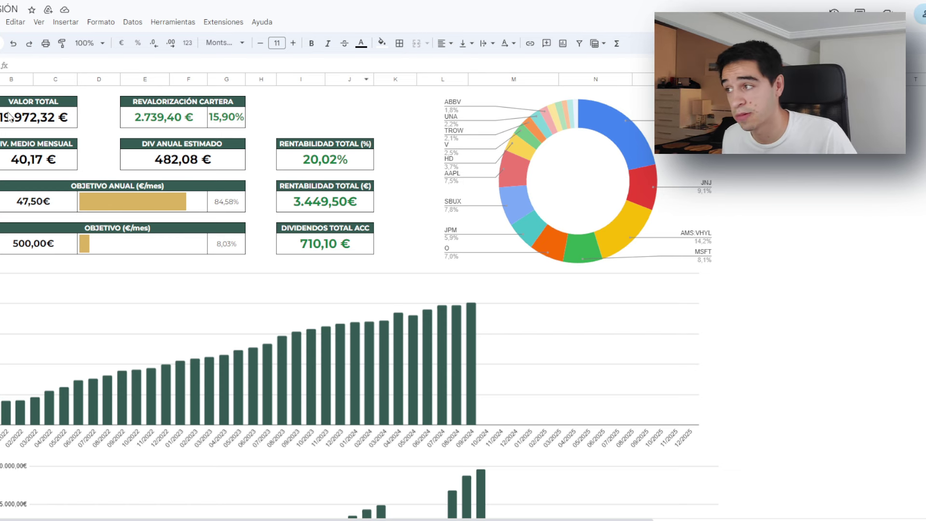
click(48, 118)
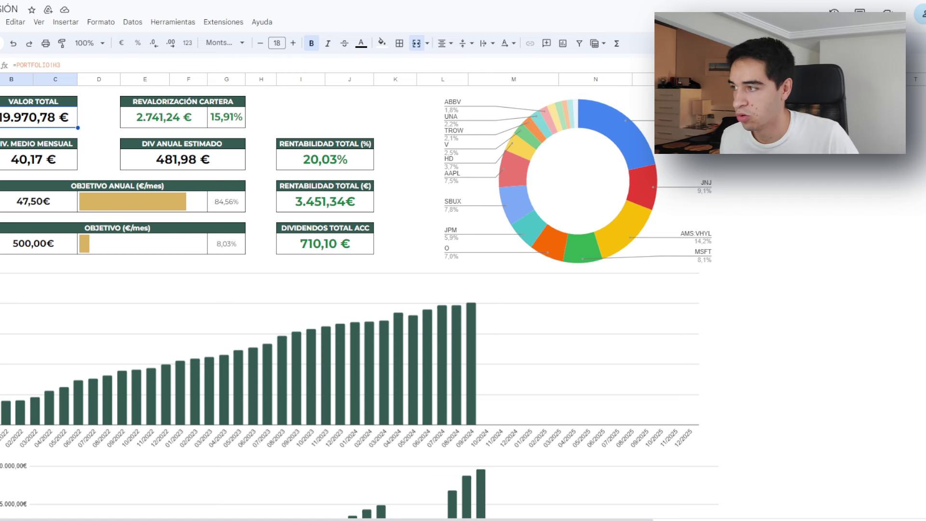
click(21, 161)
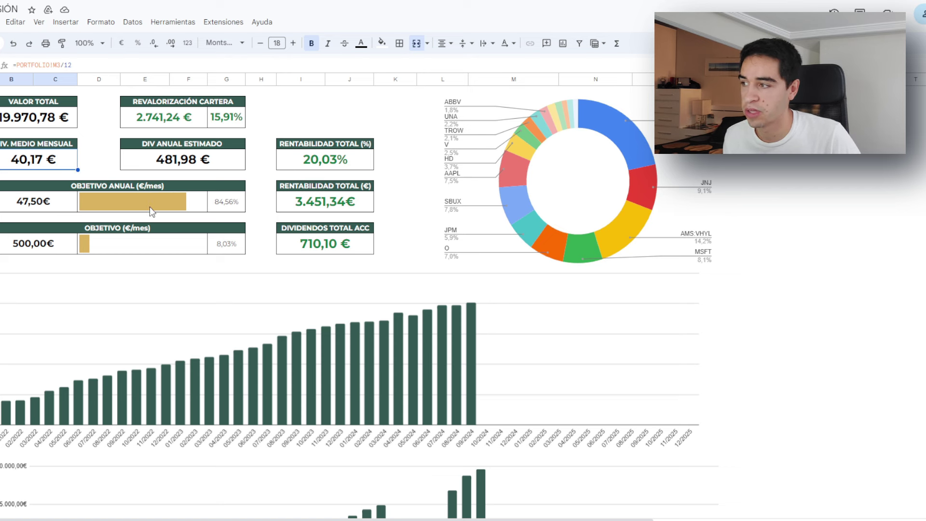
click(167, 165)
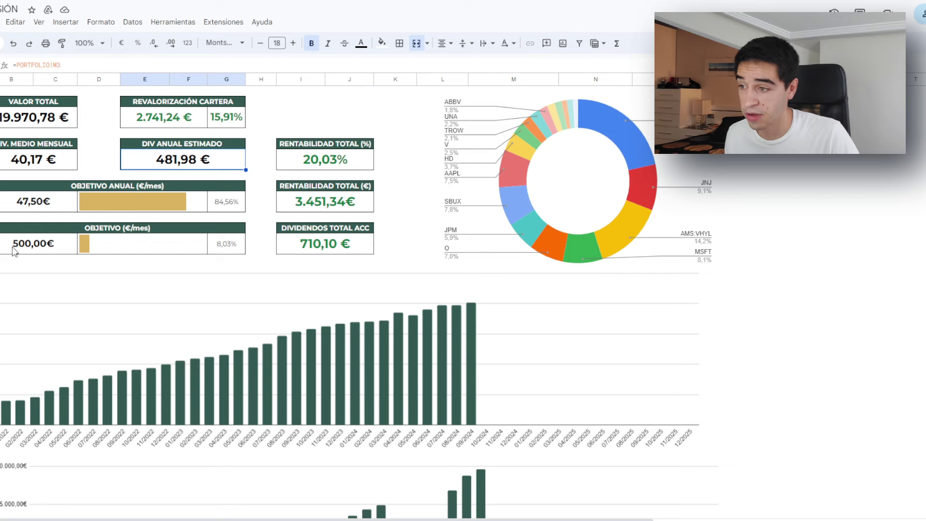
Open the portfolio sheet and examine the % return of the US holdings from AAPL down to VZ
click(57, 519)
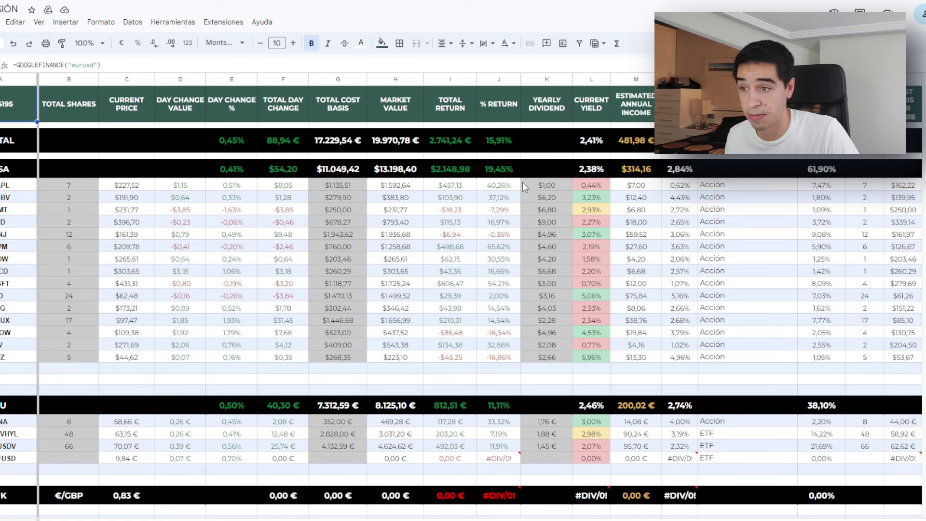
click(508, 185)
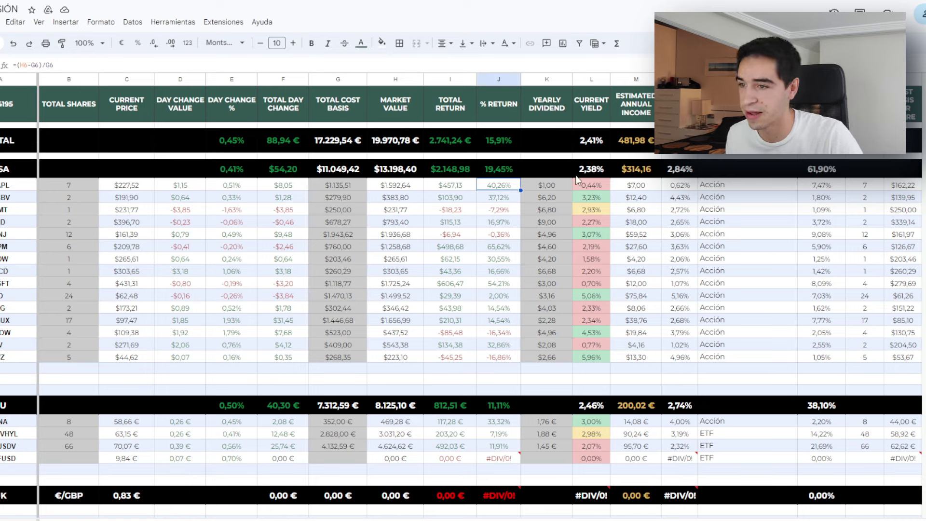
key(Down)
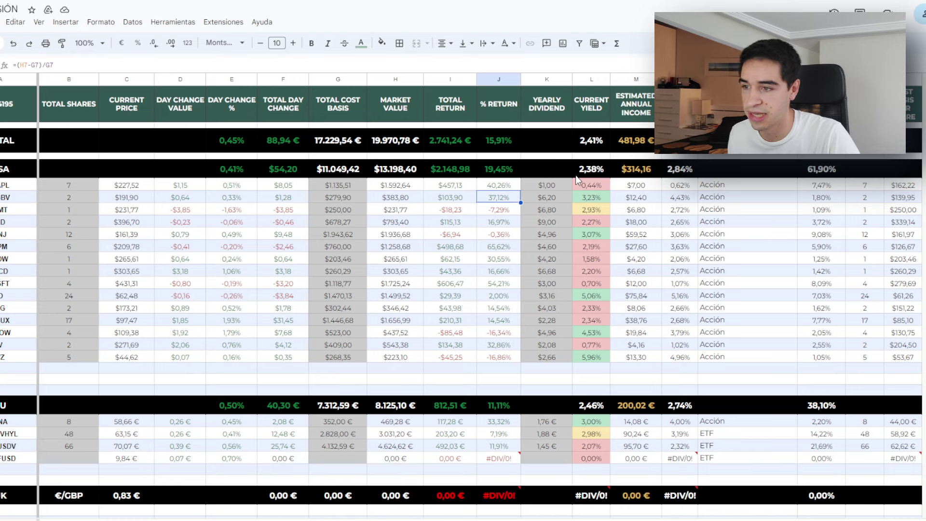
click(507, 226)
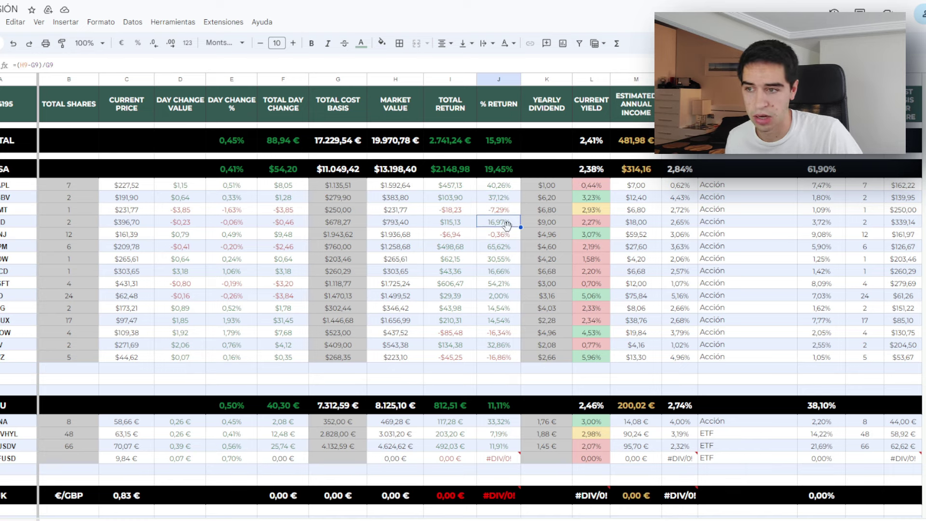
click(505, 249)
click(508, 263)
click(500, 273)
click(493, 285)
click(493, 296)
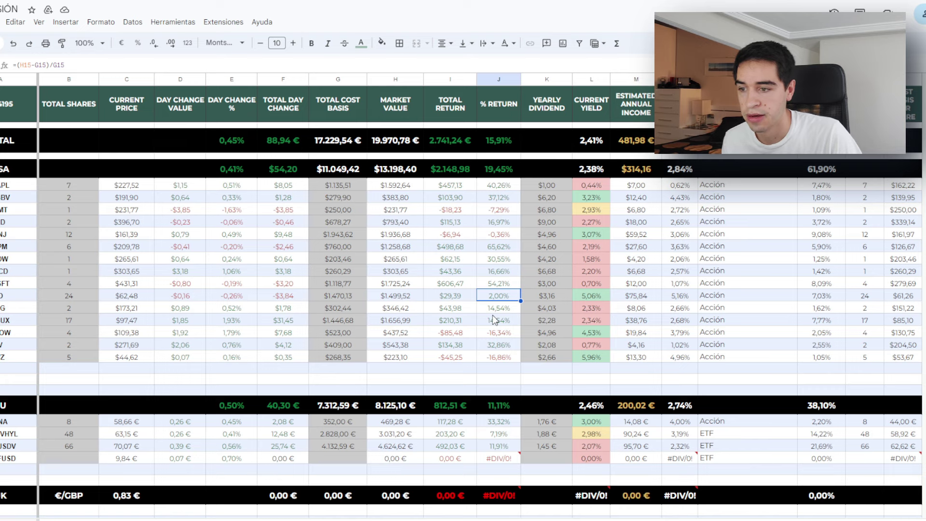
click(503, 312)
click(503, 323)
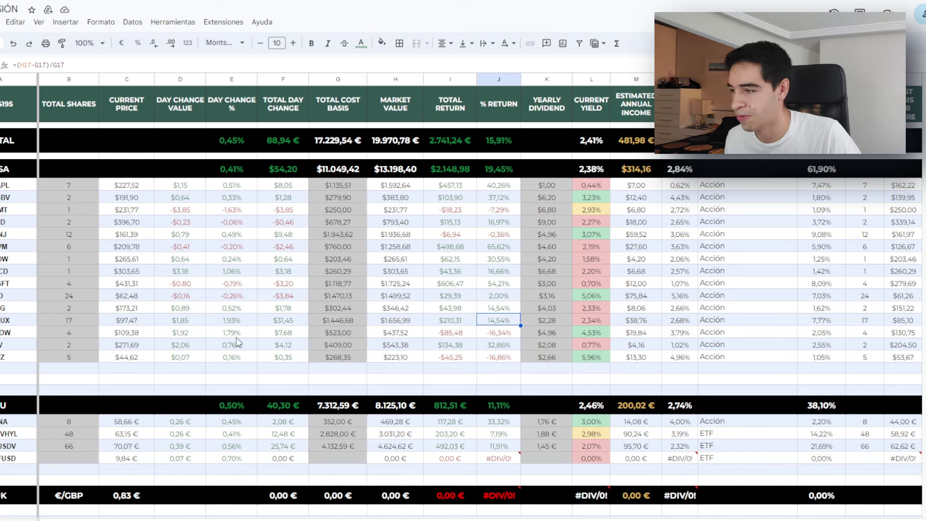
click(498, 337)
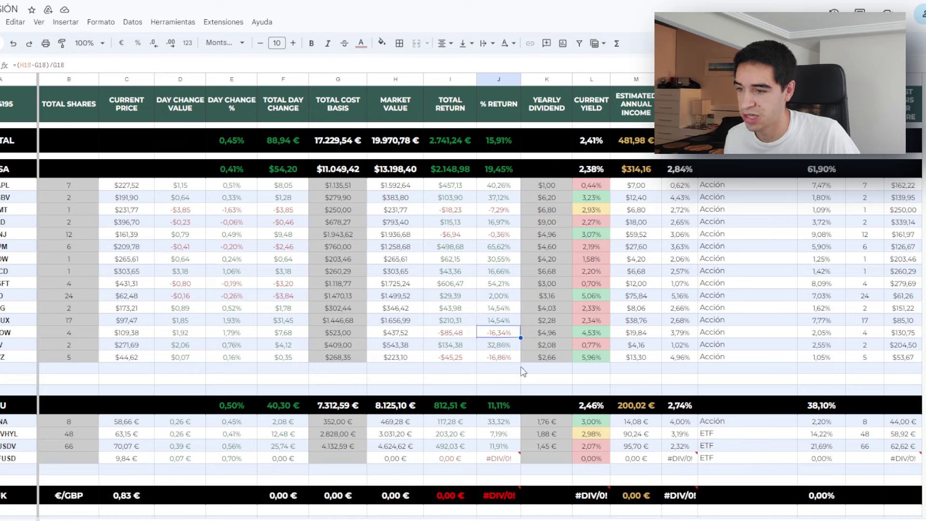
click(499, 359)
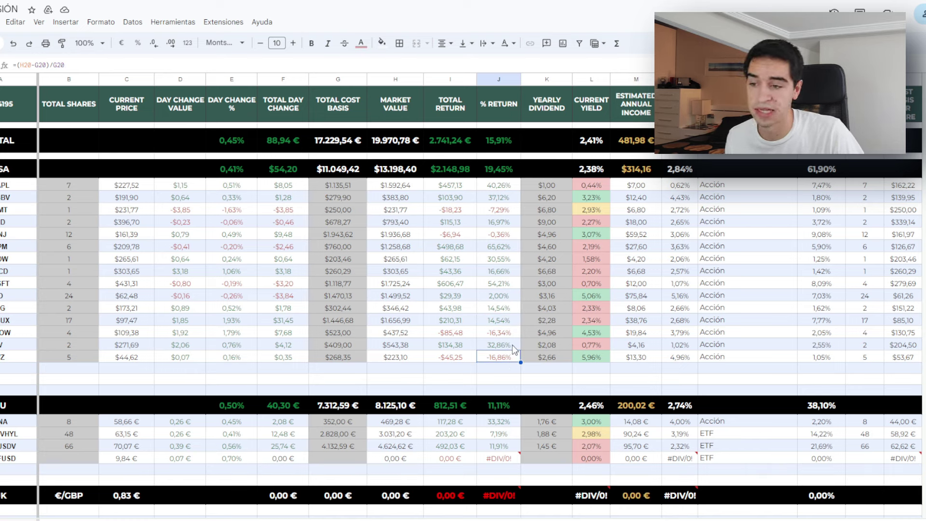
click(489, 347)
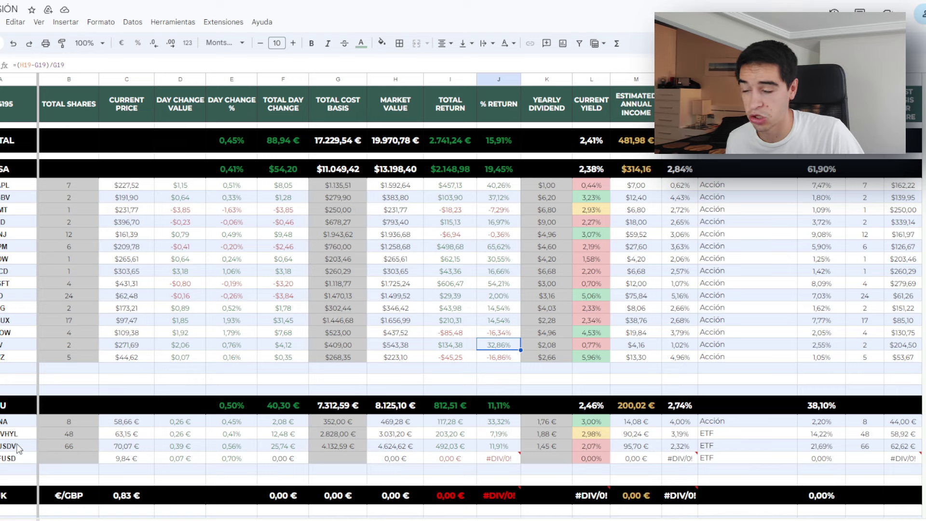
Examine the % return of UNA and VHYL and the estimated annual income of the two European-listed ETFs
click(17, 422)
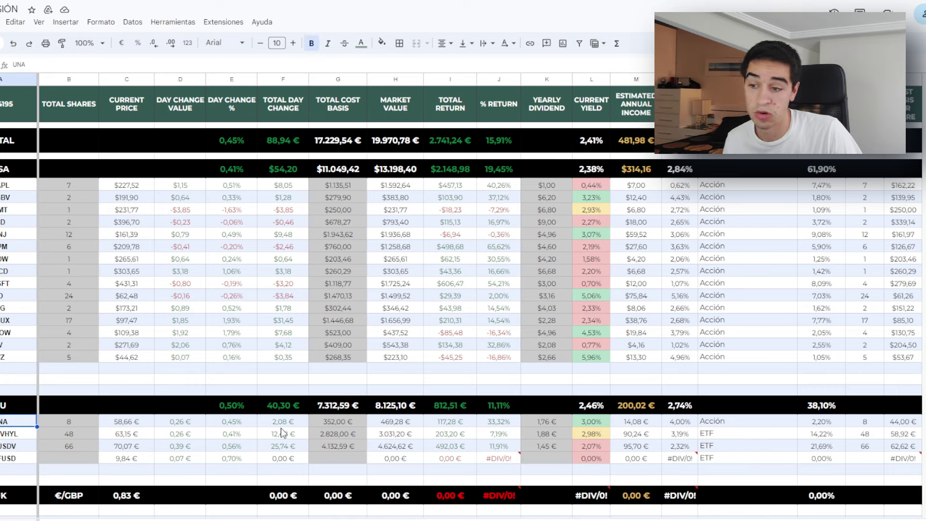
click(492, 425)
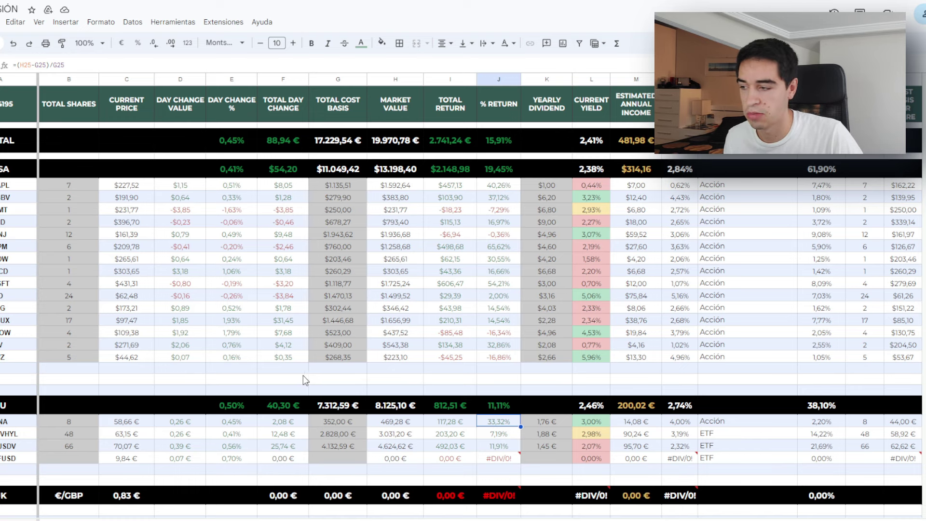
click(7, 436)
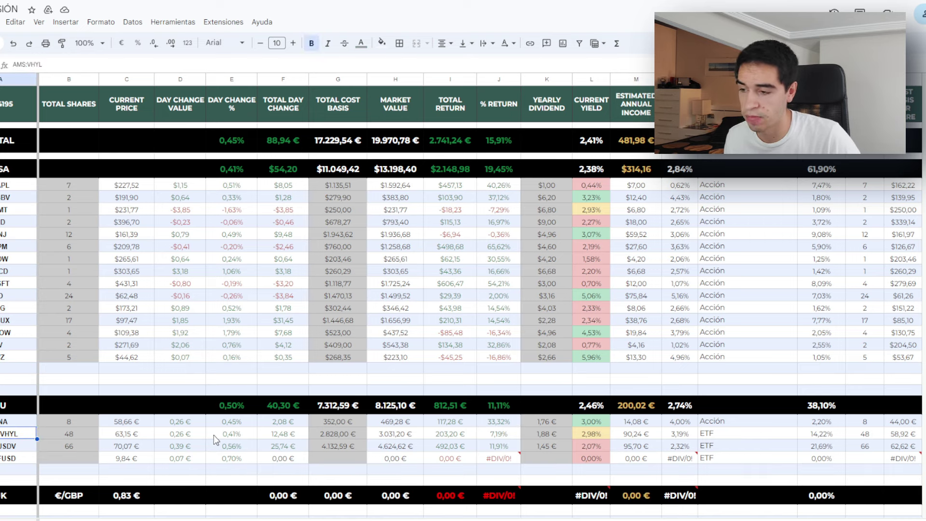
click(488, 440)
click(636, 435)
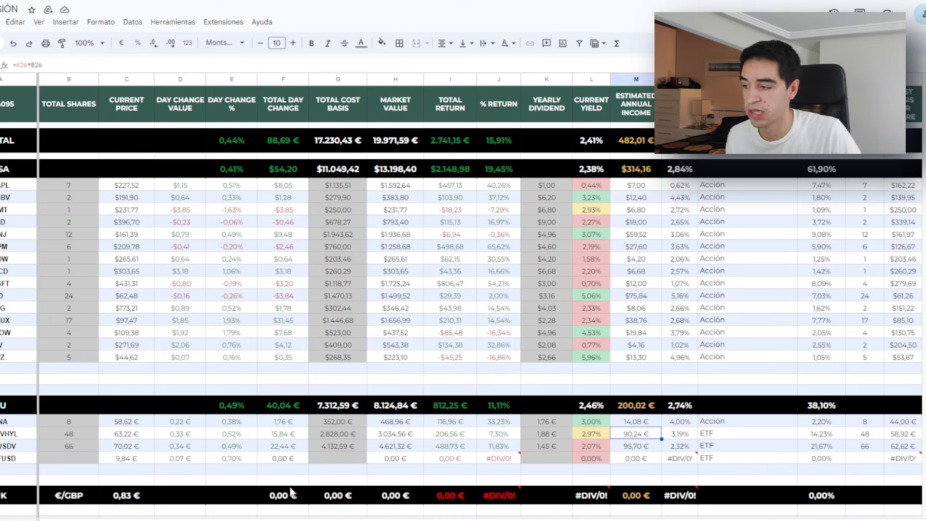
click(656, 448)
mouse_move(579, 499)
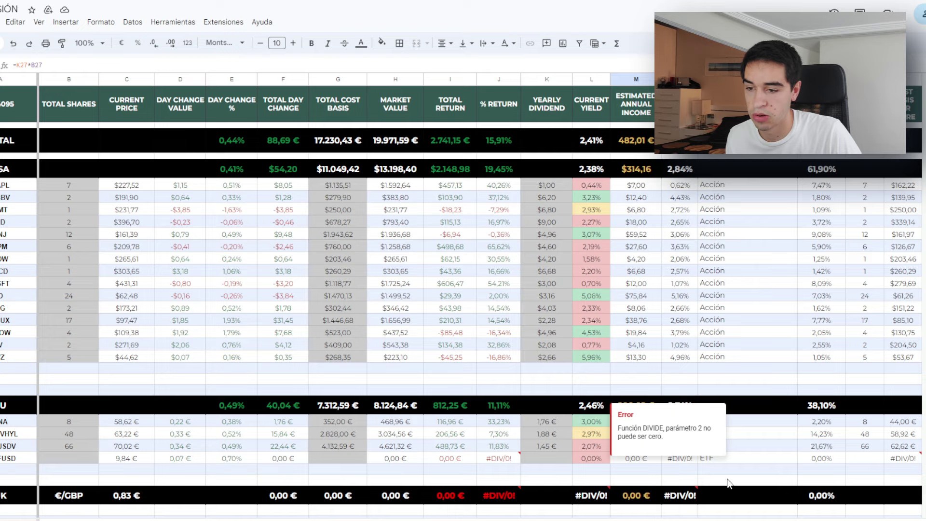
click(515, 471)
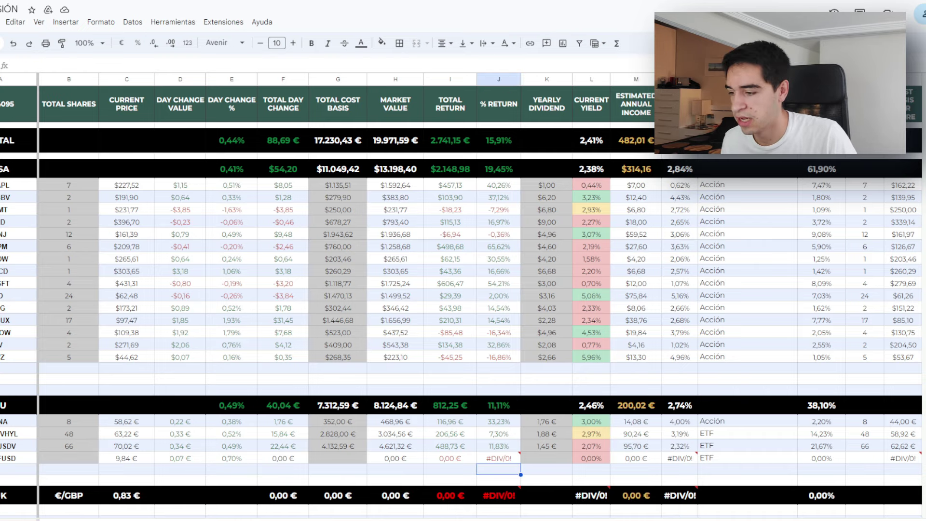
Open the dividend tracker sheet and examine UNA's monthly dividends through September
click(211, 518)
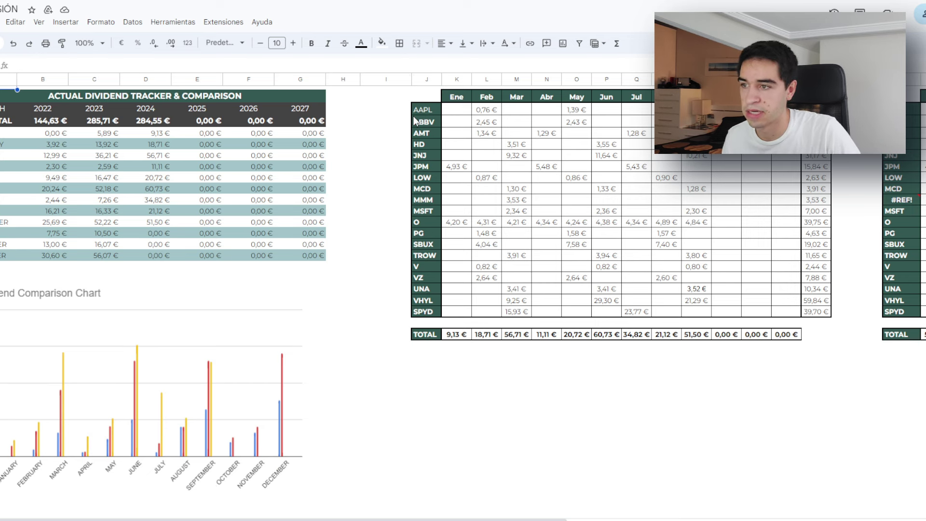
click(423, 290)
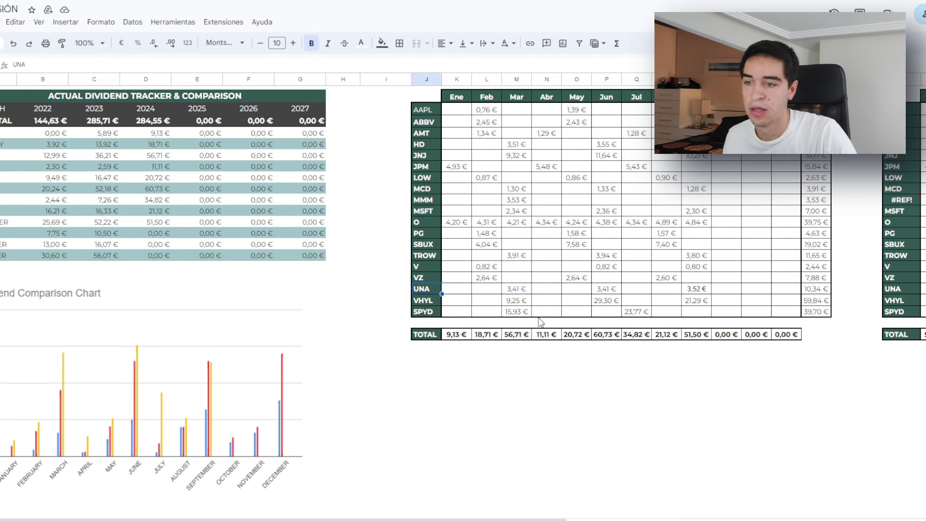
key(Right)
key(Right)
key(Right)
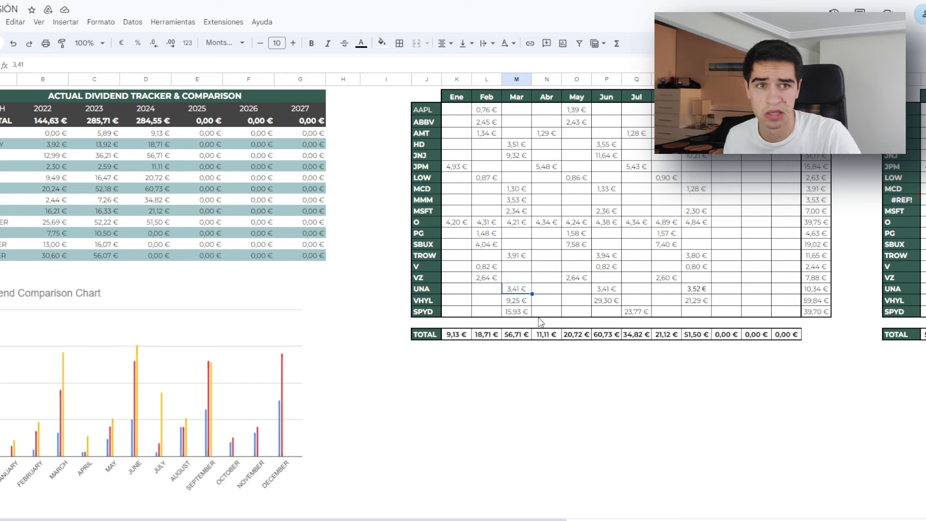
key(Right)
key(Right)
key(Right)
key(Right)
key(Right)
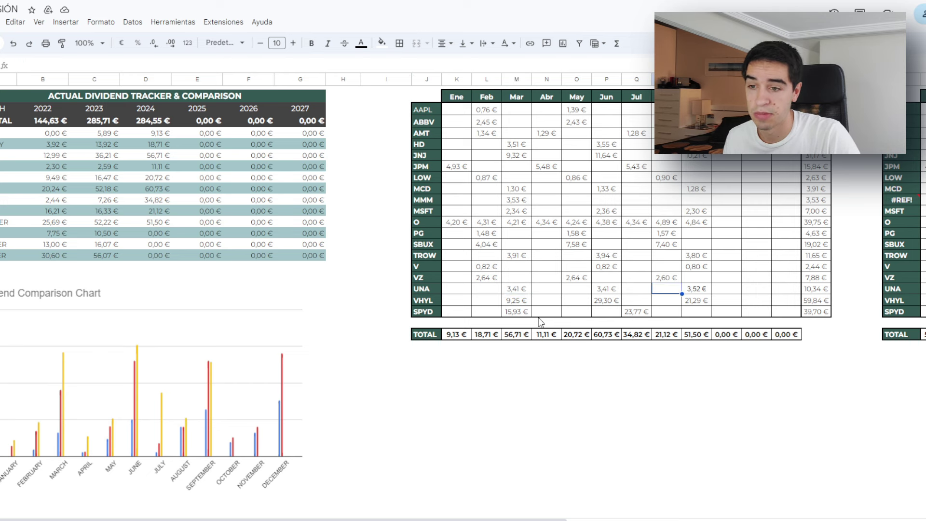
key(Right)
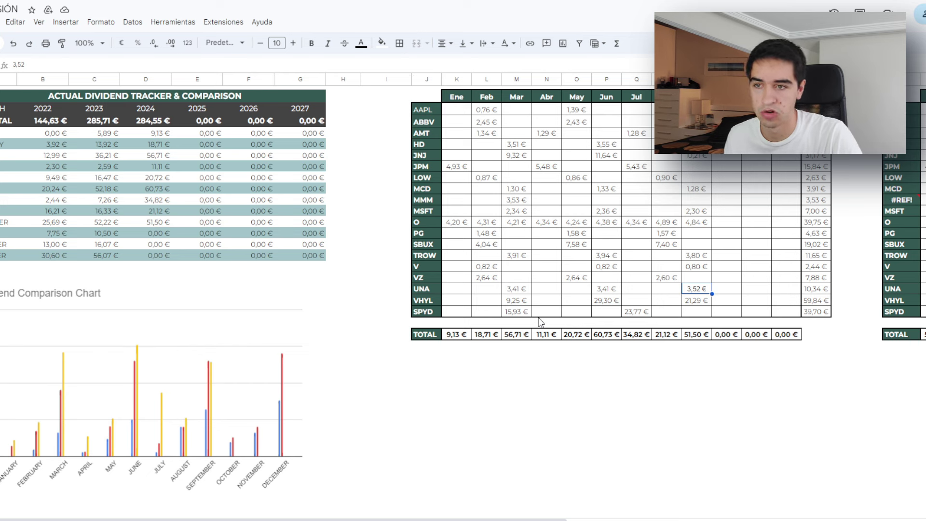
Examine the September 2024 dividends of the holdings from HD down to O in the dividend tracker
click(424, 145)
click(696, 144)
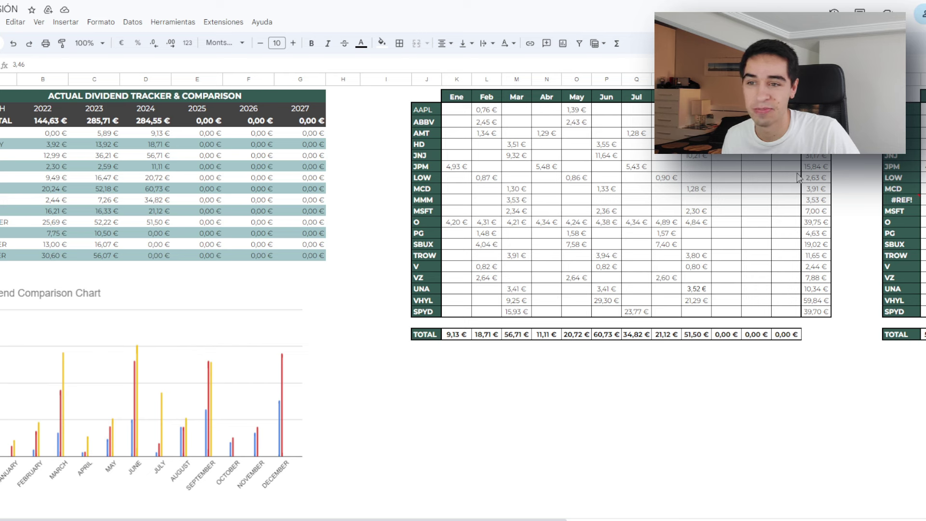
key(Down)
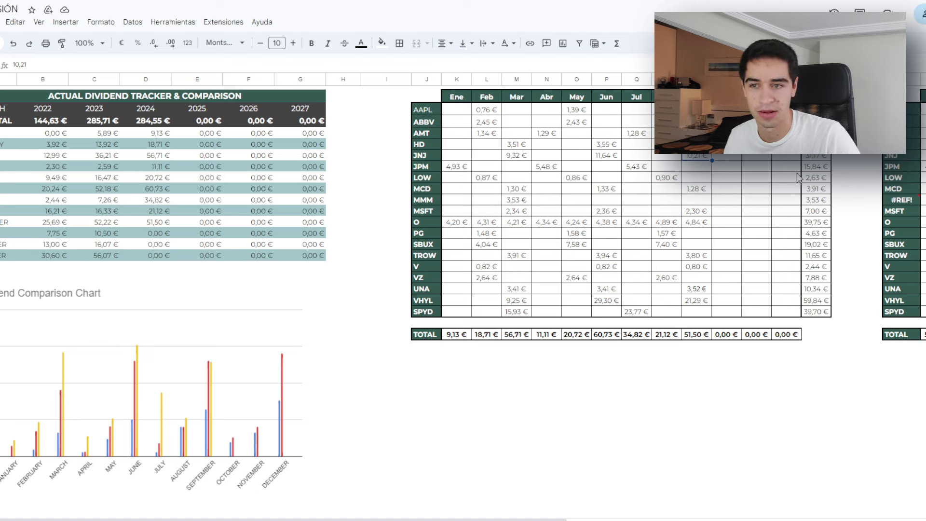
key(Down)
key(Down)
key(Down)
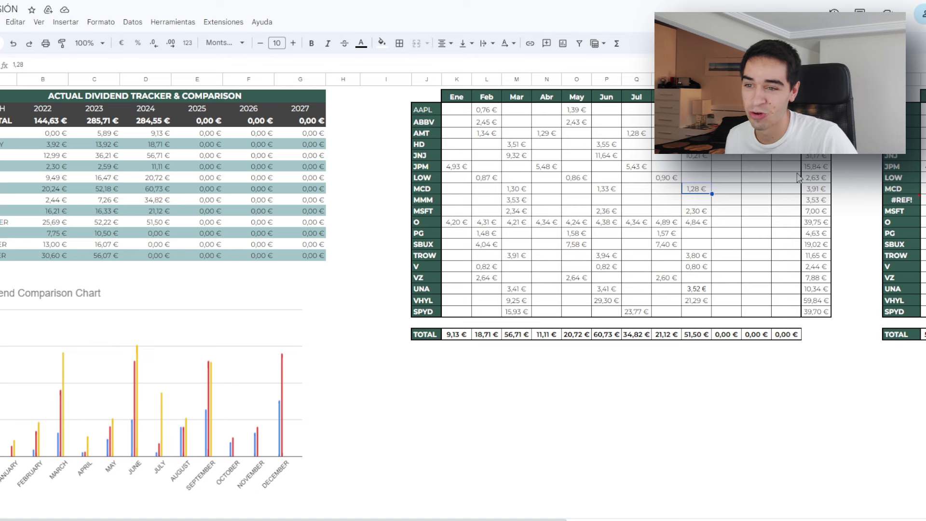
key(Down)
key(Down)
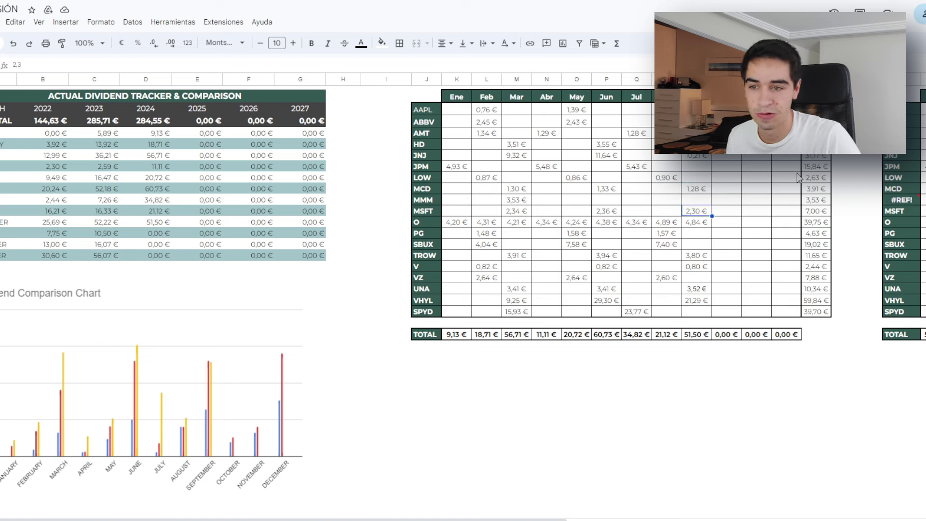
key(Down)
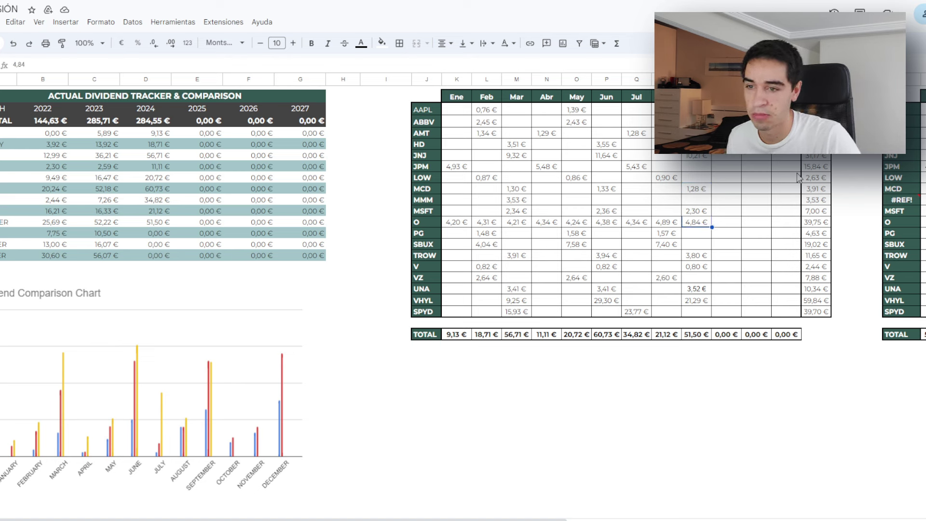
Examine the September 2024 dividends of TROW, V, UNA and VHYL, ending at the month's total
key(Down)
key(Down)
key(Down)
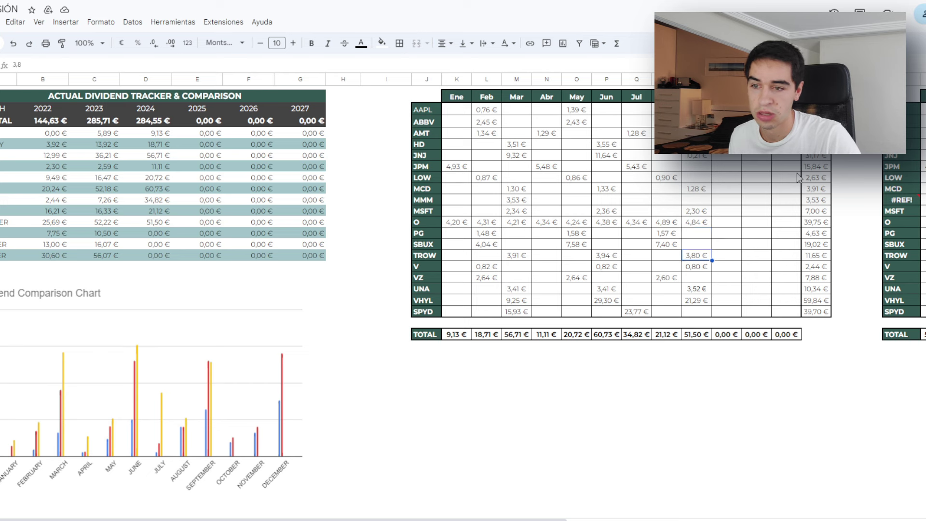
key(Down)
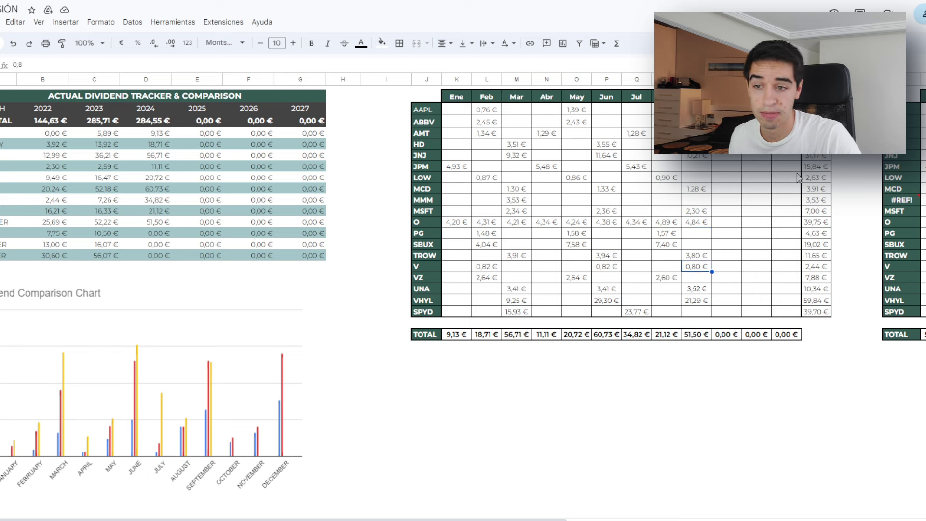
key(Down)
key(Down)
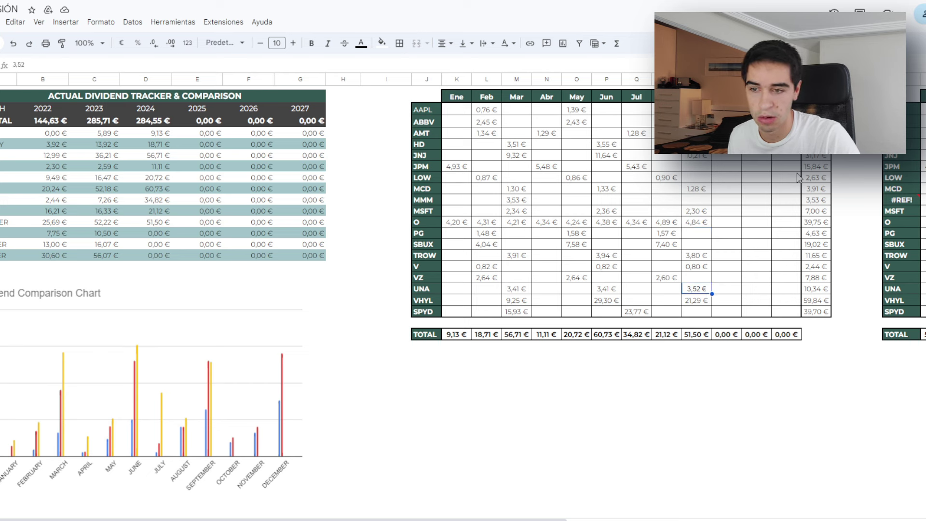
key(Down)
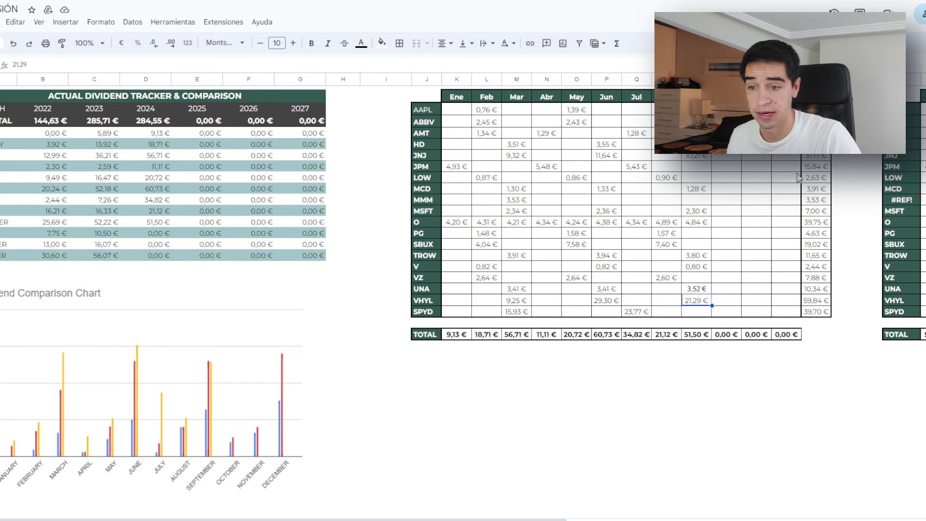
key(Down)
key(Down)
key(Down)
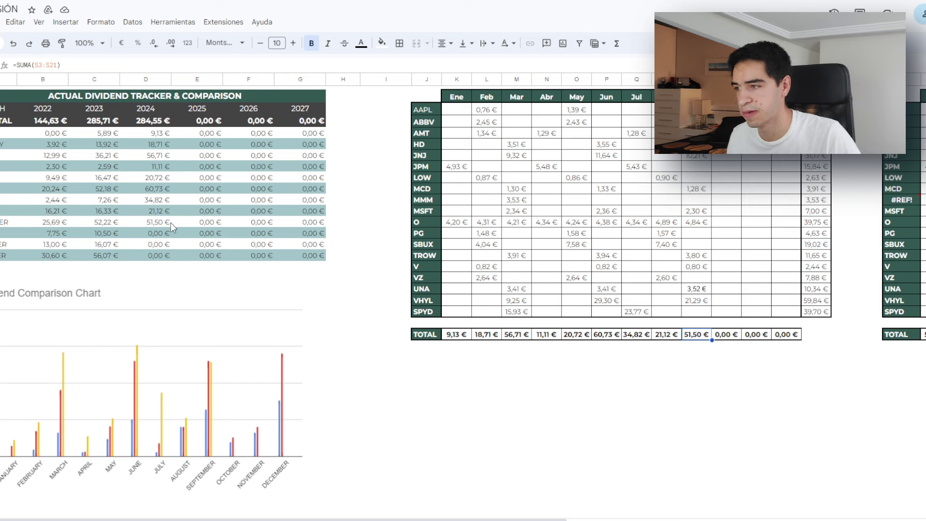
Compare the September totals of 2023 and 2024, and examine the September 2023 dividends, including those of VHYL and SPYD
drag(105, 224, 123, 224)
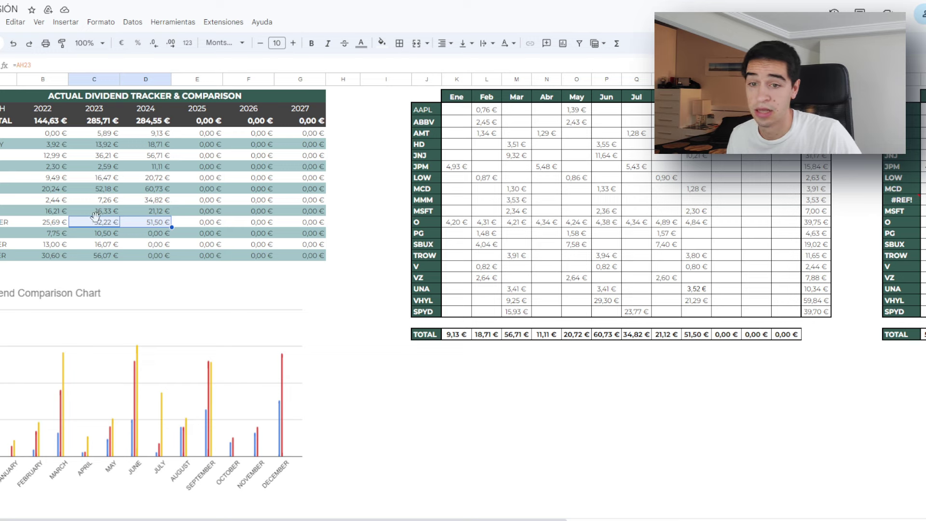
scroll(588, 505, right, 5)
scroll(617, 503, right, 3)
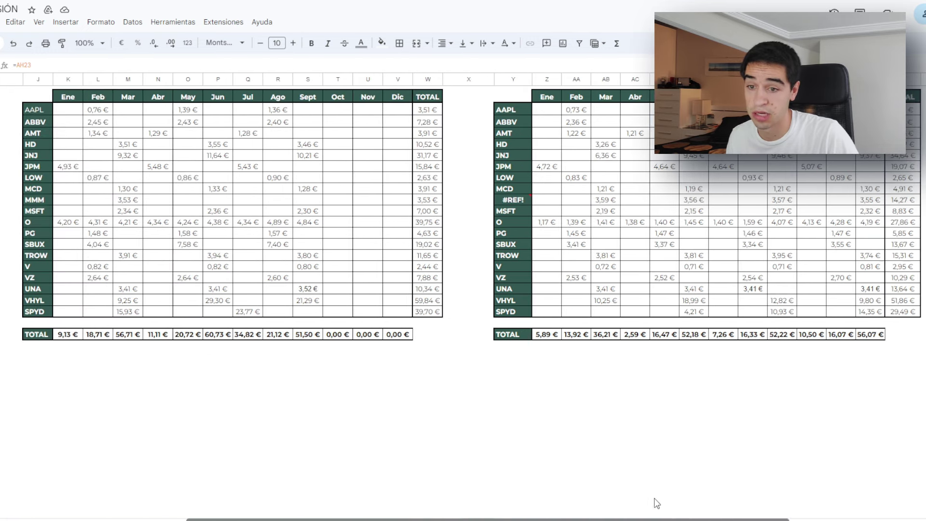
drag(778, 189, 800, 270)
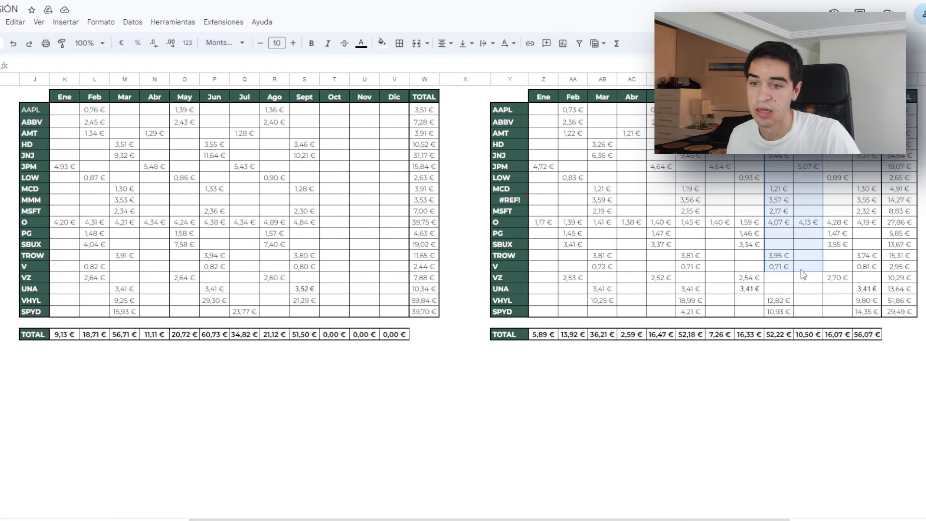
click(785, 300)
drag(786, 300, 782, 311)
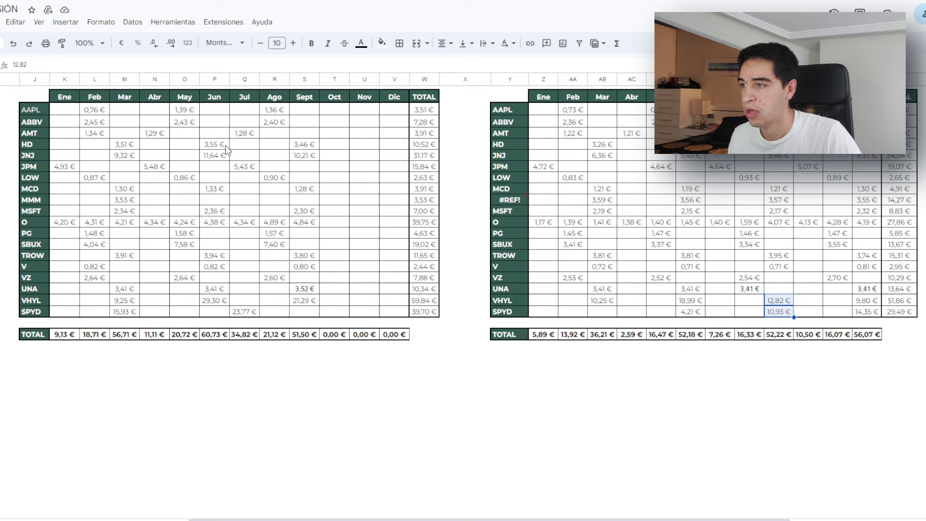
Examine SPYD's 2024 dividend payments in the June, July, September and October cells
click(209, 314)
click(252, 314)
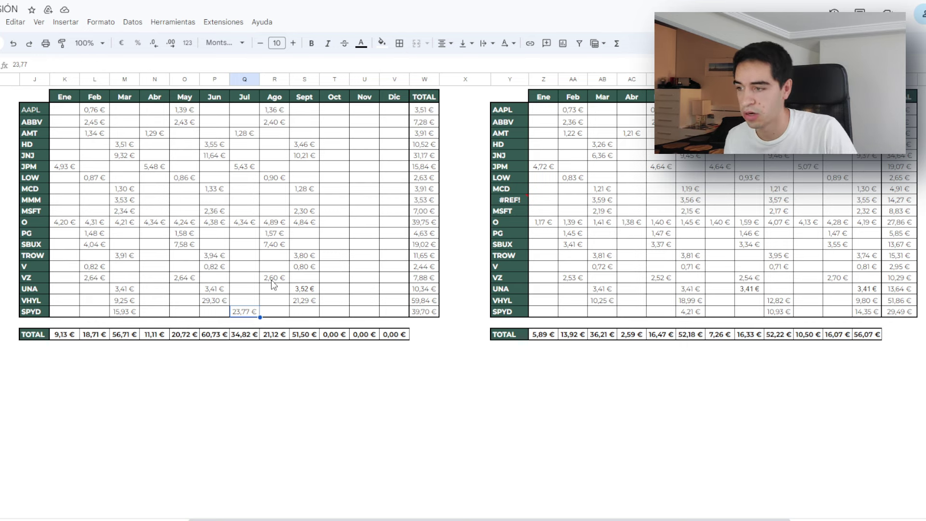
click(304, 314)
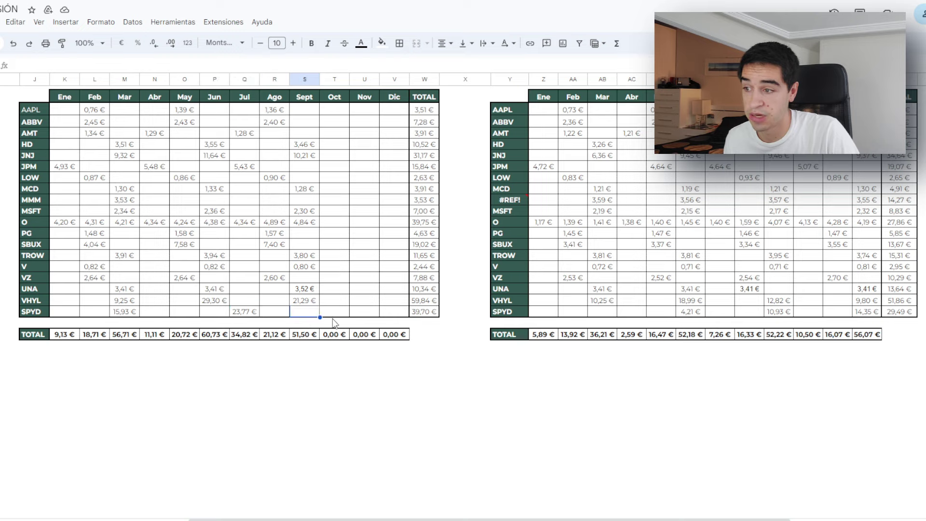
click(335, 313)
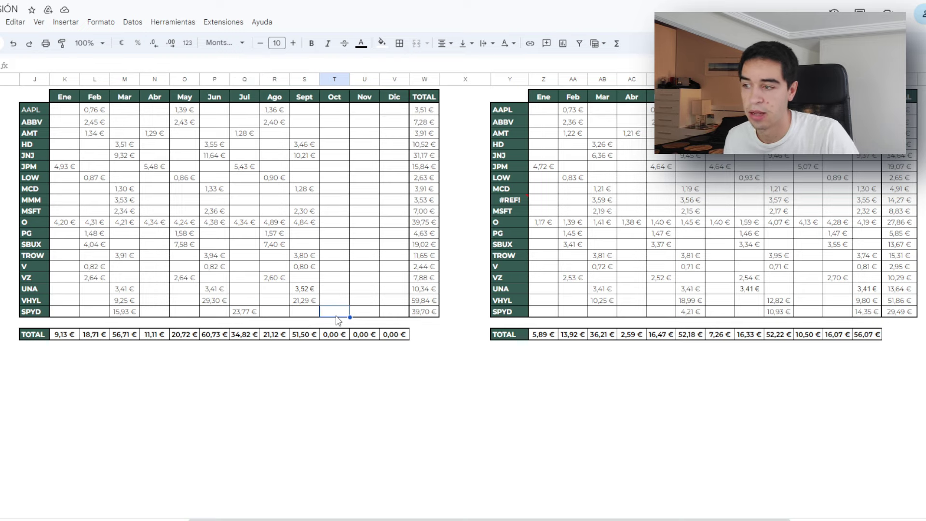
Return to the yearly comparison table and compare the July dividends of 2022, 2023 and 2024
scroll(336, 316, left, 6)
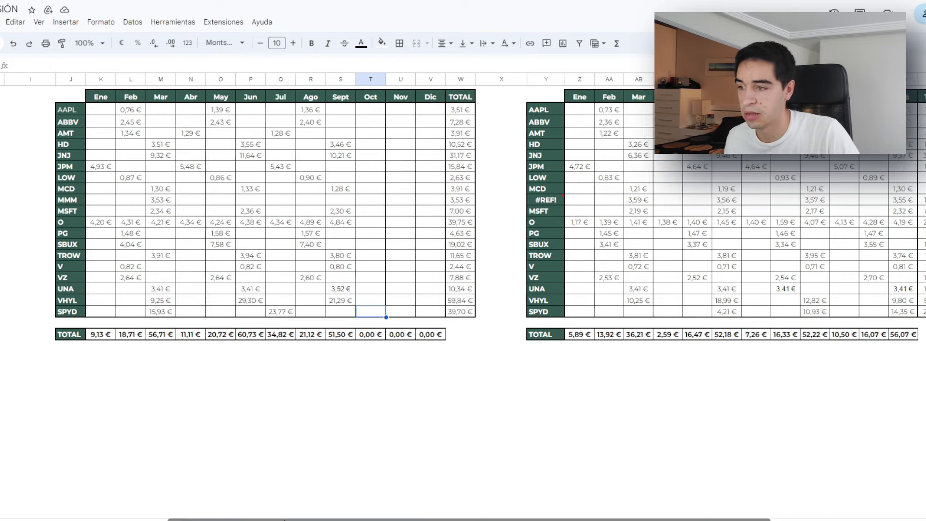
scroll(650, 315, left, 2)
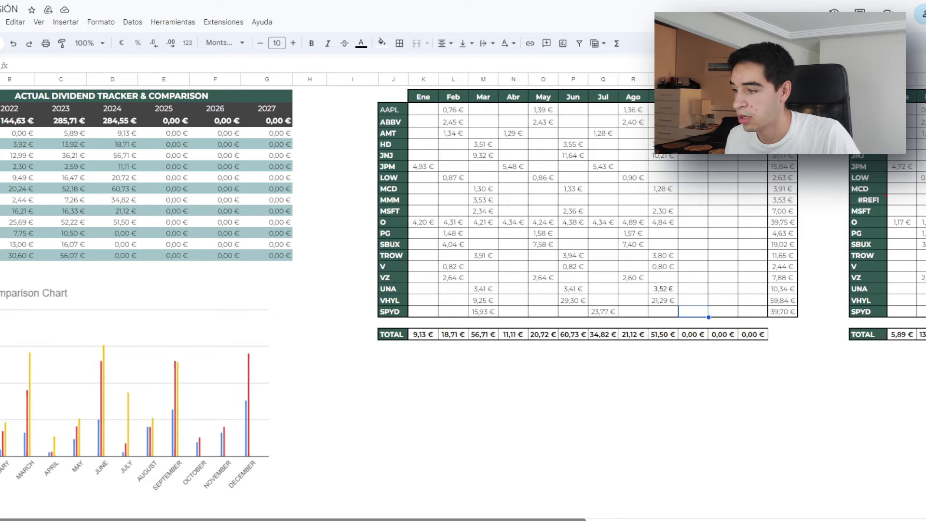
scroll(222, 482, left, 1)
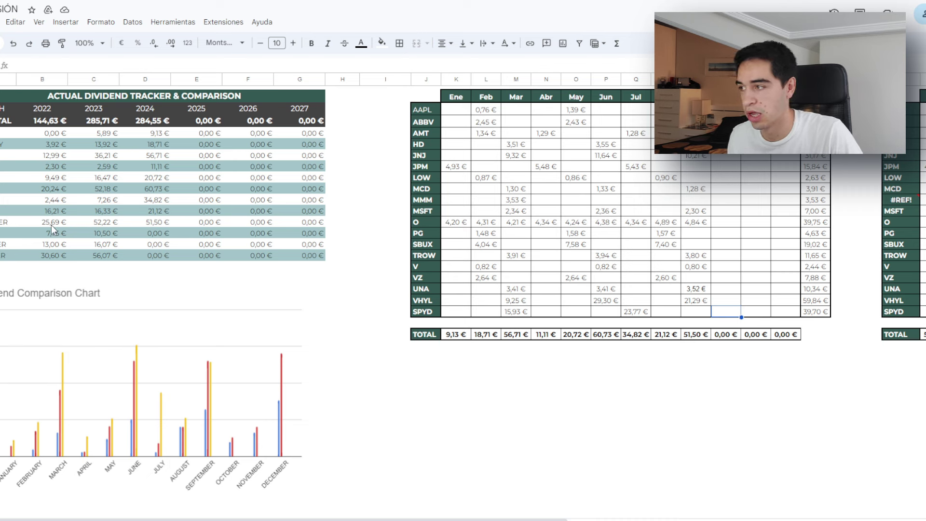
click(55, 200)
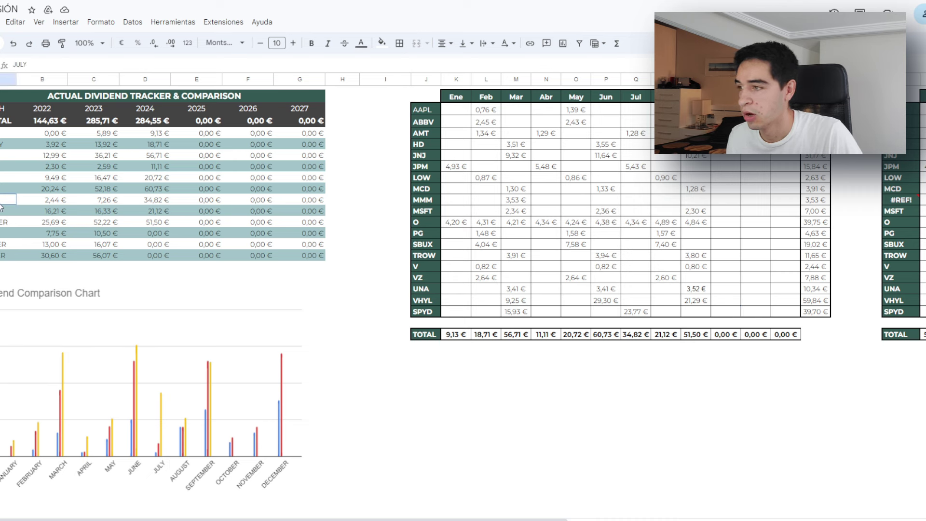
right_click(58, 202)
key(Escape)
click(103, 201)
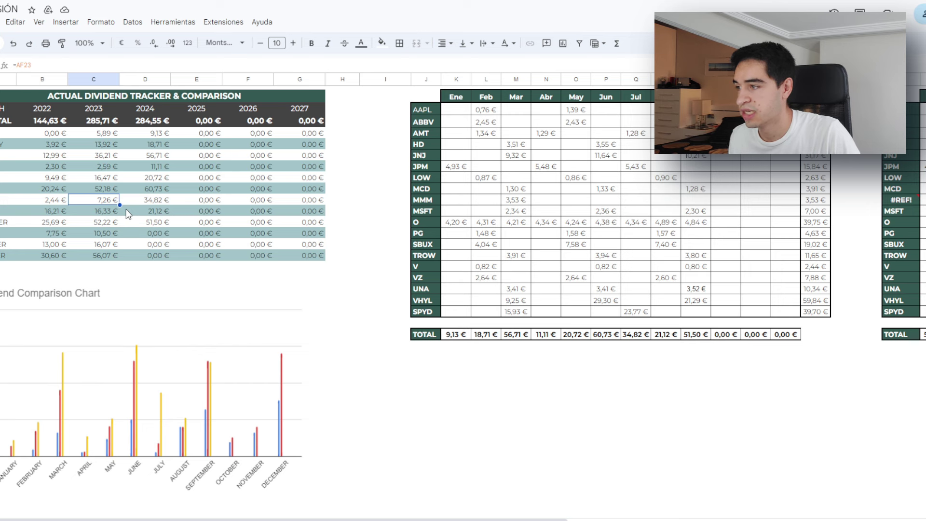
click(150, 201)
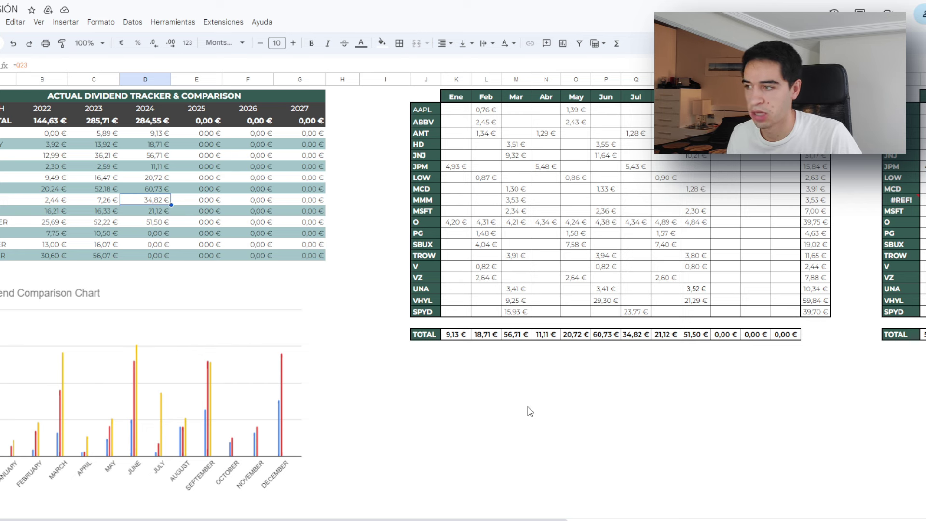
Examine the July to September 2024 dividend totals and the October to December cells in the comparison table
click(150, 223)
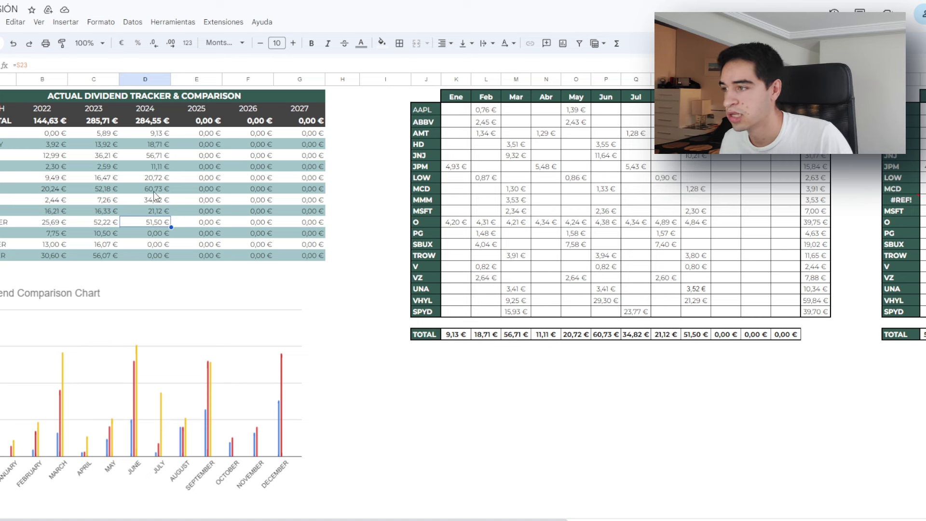
drag(152, 199, 150, 223)
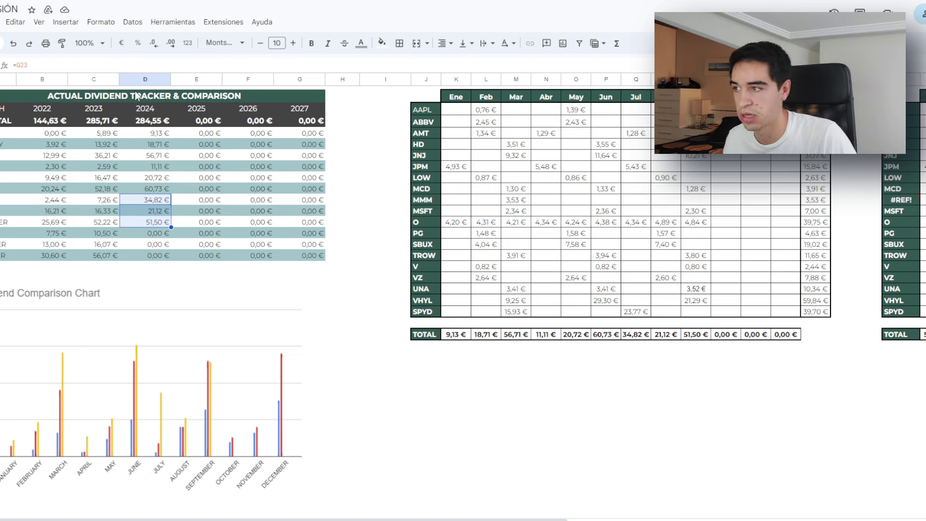
click(153, 234)
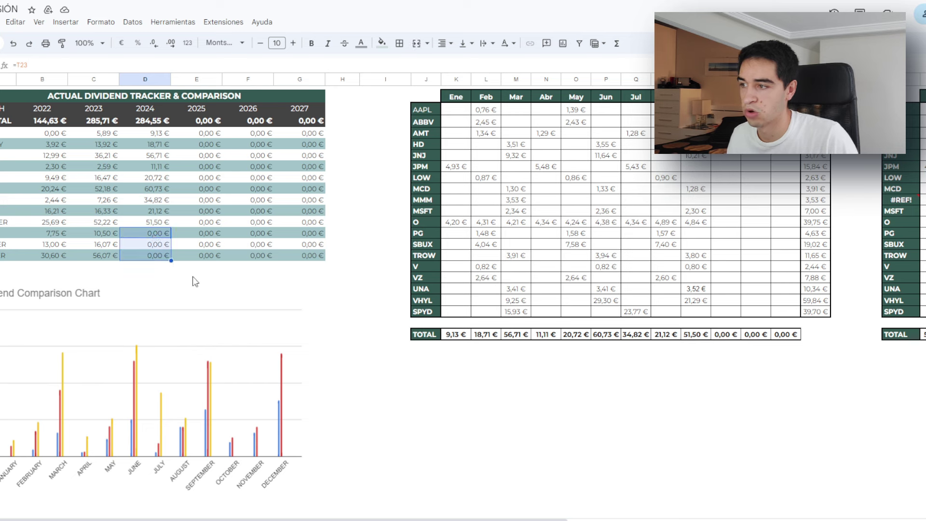
click(369, 370)
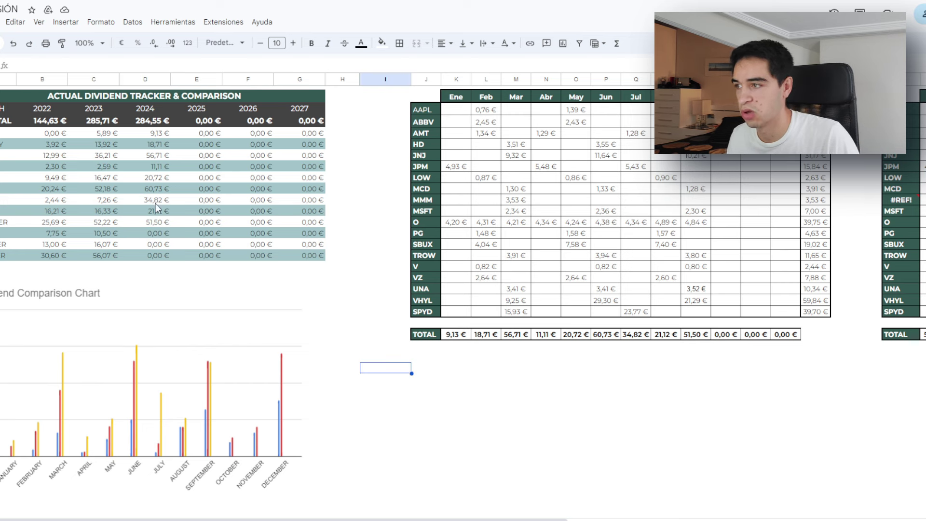
Compare the yearly dividend totals of 2022, 2023 and 2024, continuing to the 2027 total
click(55, 120)
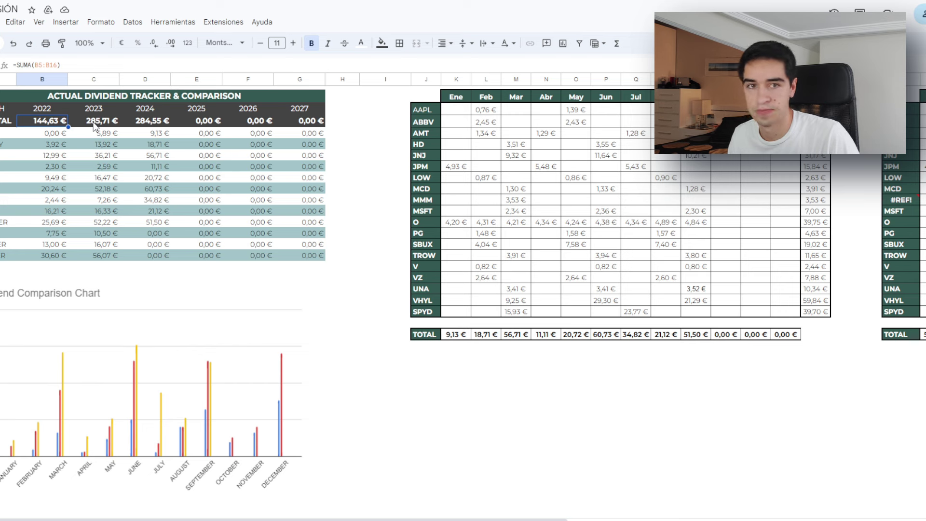
click(94, 124)
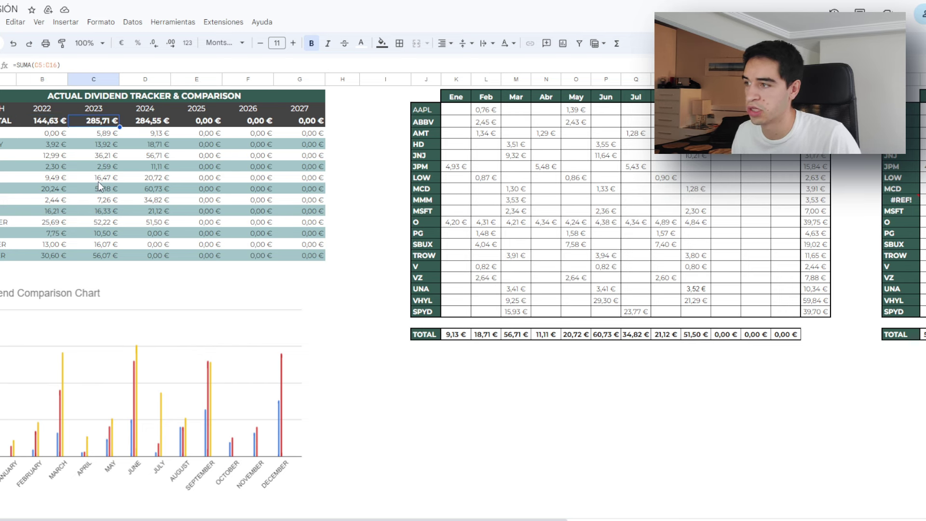
click(152, 122)
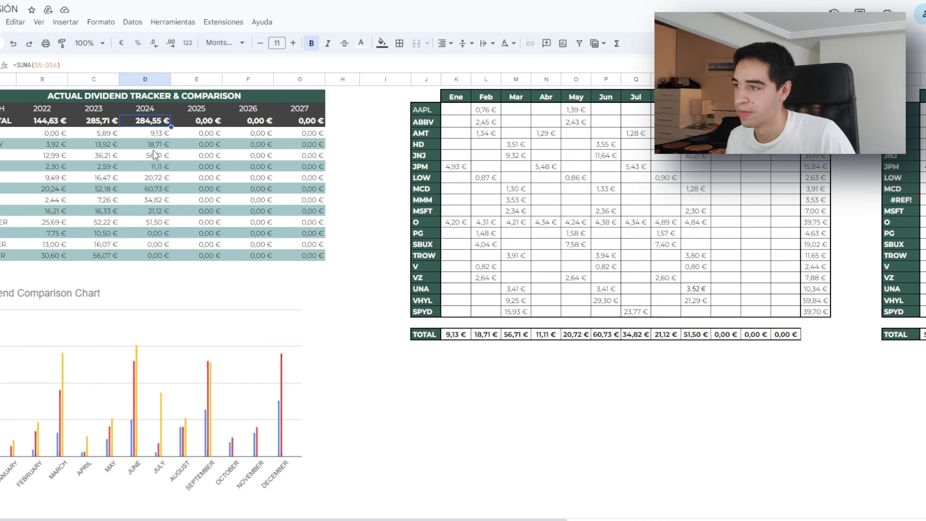
click(315, 123)
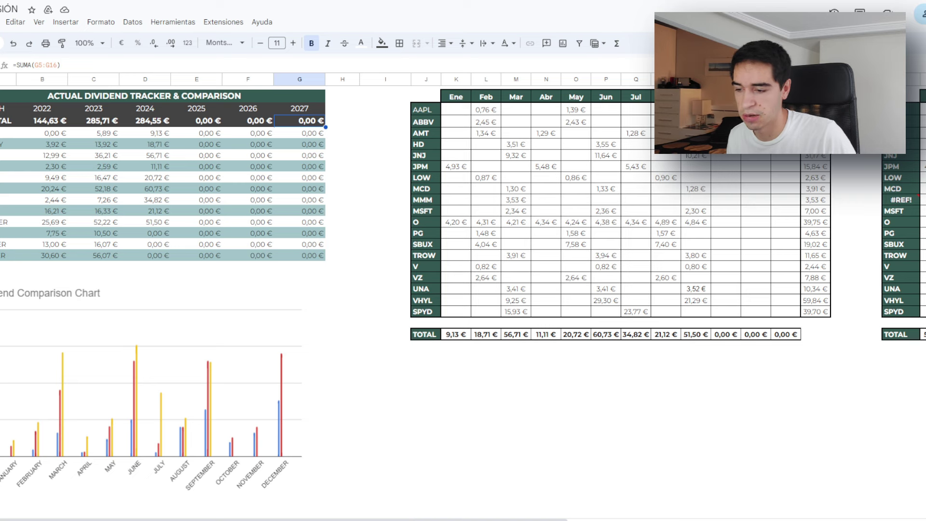
Open the purchases and sales sheet and examine the company, date and number of shares of the newest VHYL purchase
key(ctrl+shift+Page_Down)
click(103, 128)
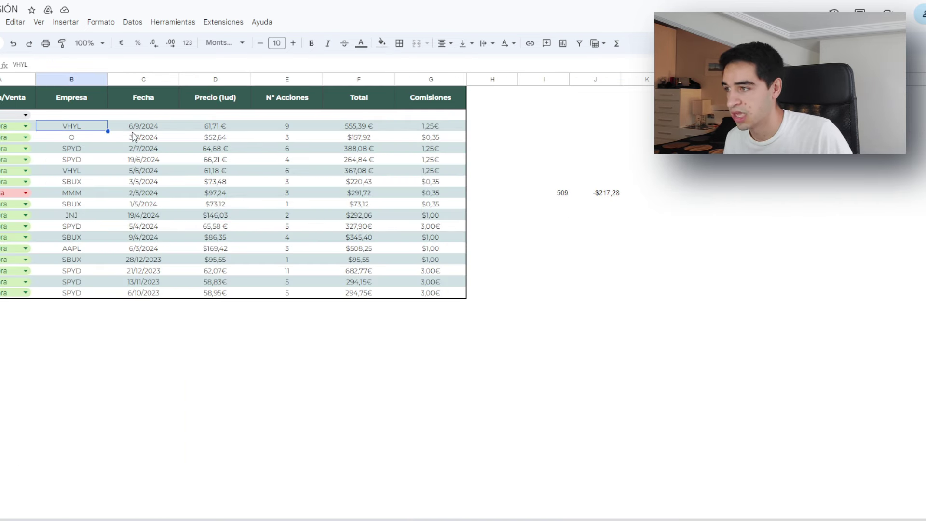
click(169, 127)
key(Left)
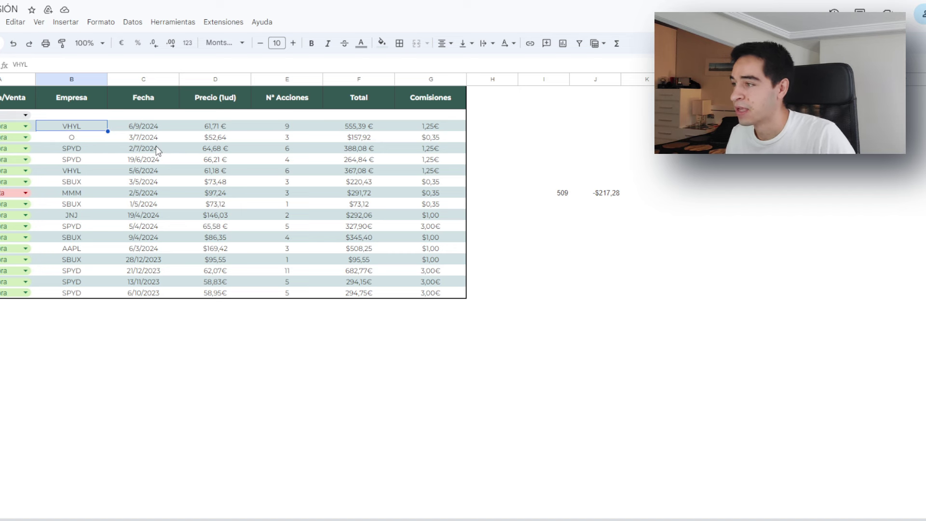
key(Right)
key(Right)
key(Right)
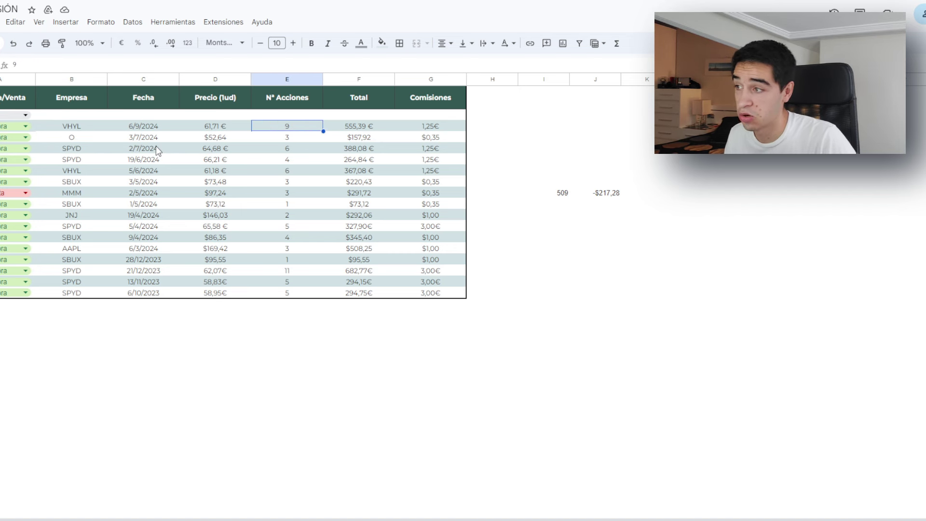
Examine the date, unit price and total cost of the VHYL purchase made on 6/9/2024
key(Left)
key(Left)
key(Left)
key(Right)
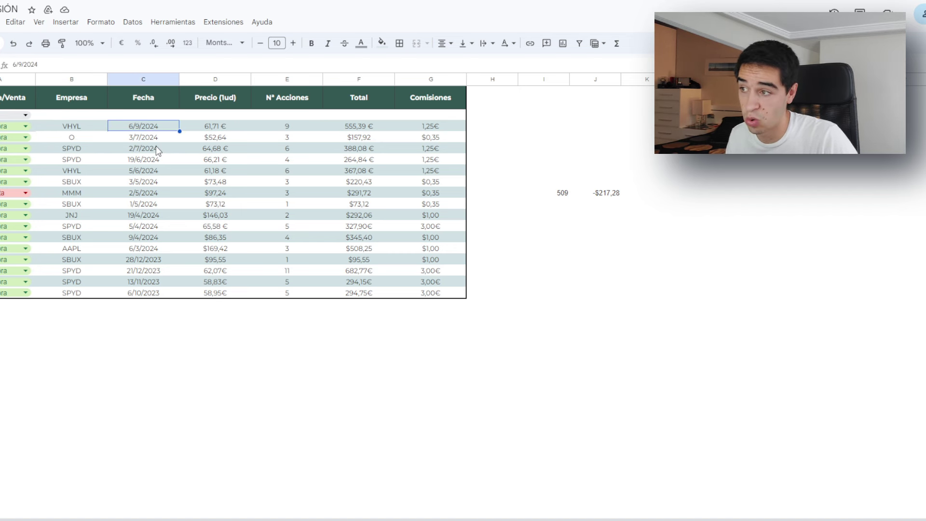
key(Right)
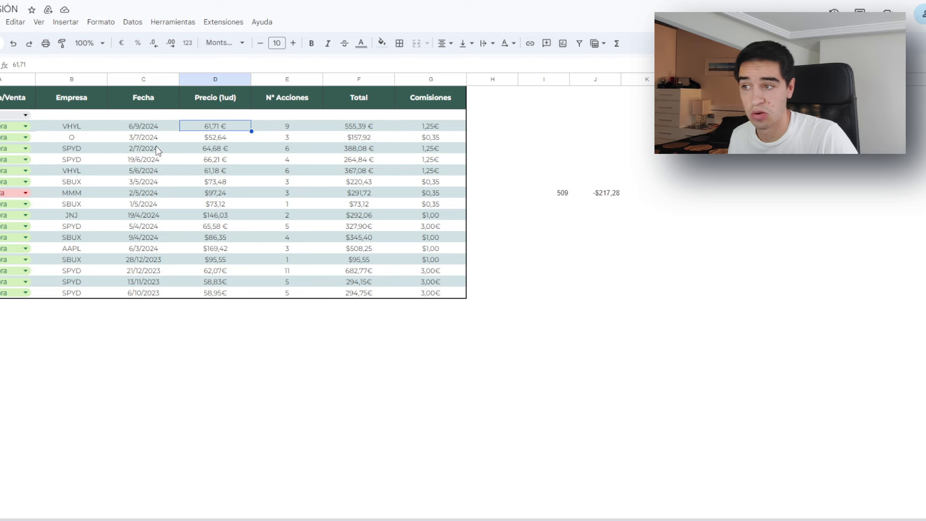
key(Right)
key(Right)
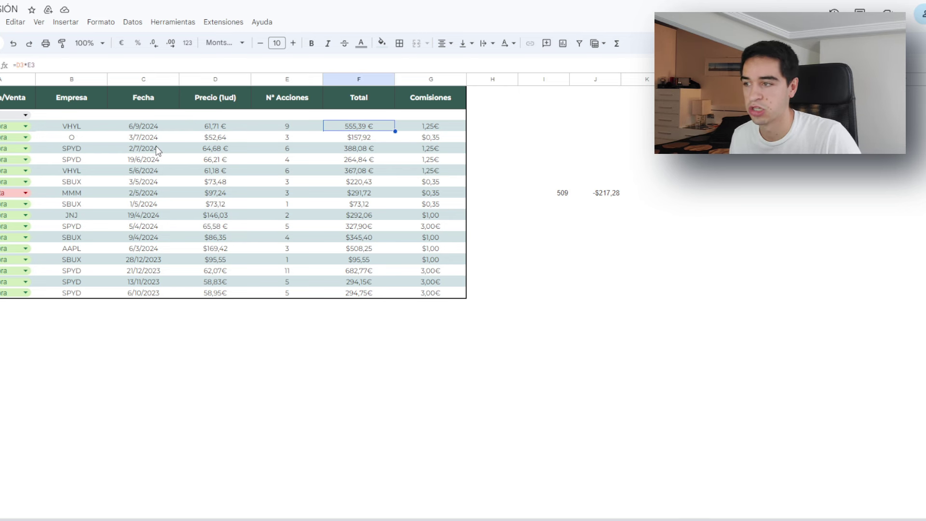
key(Left)
key(Left)
key(Left)
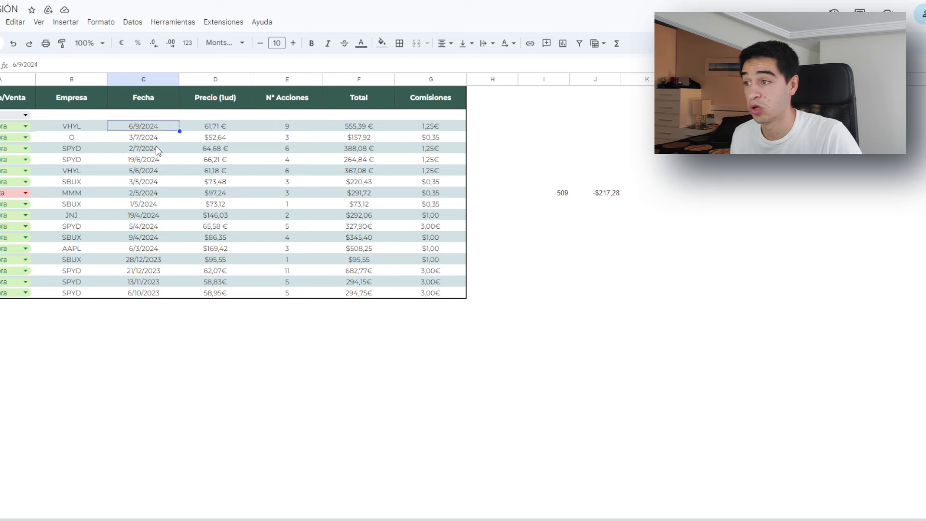